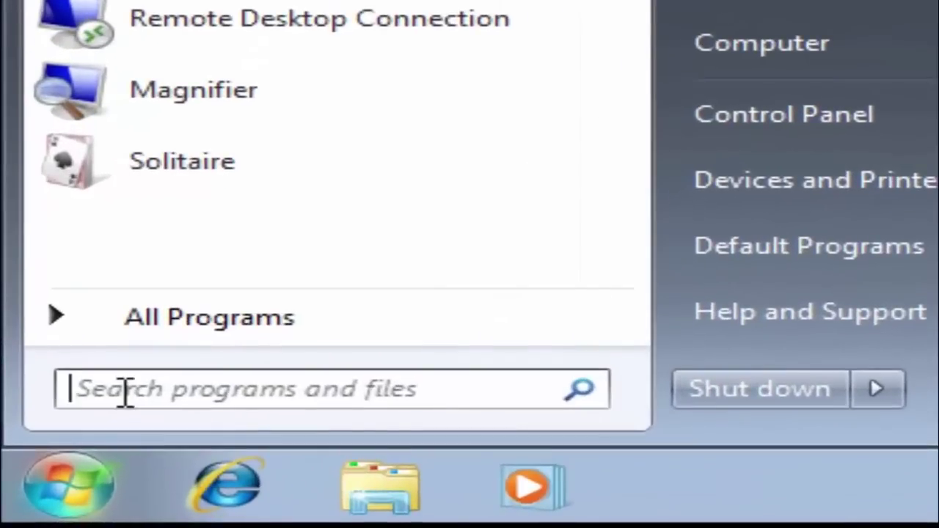
# Find cmd, open it with administrator rights, allow the User Account Control request, and move the console lower on the desktop.
pyautogui.click(80, 441)
pyautogui.write('lcmd')
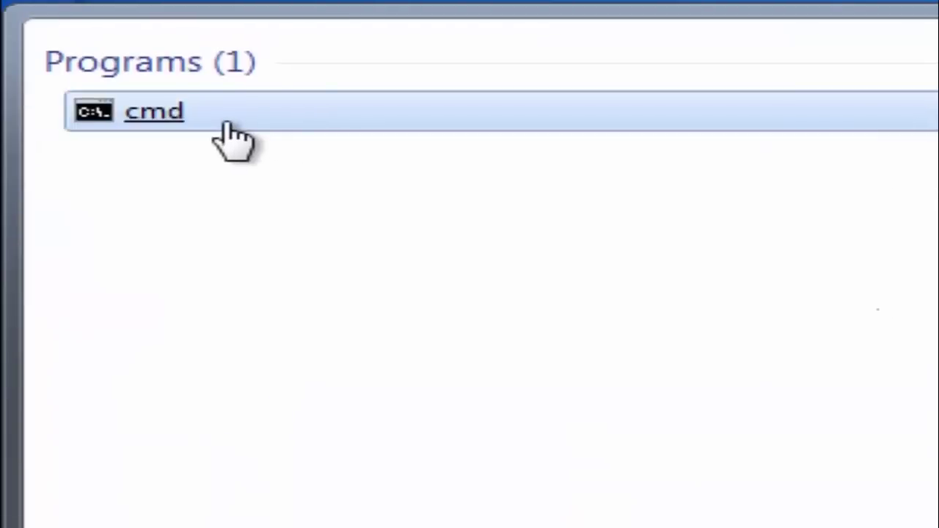
pyautogui.rightClick(227, 126)
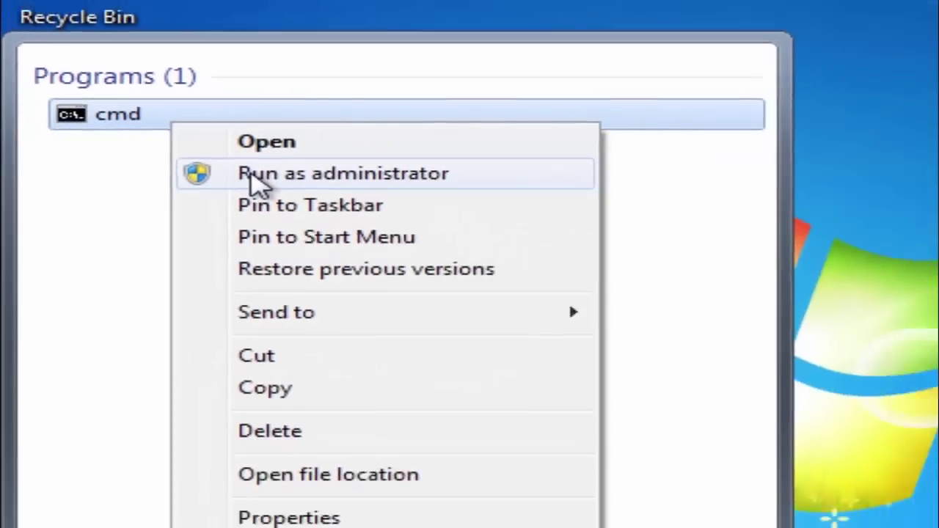
pyautogui.click(328, 192)
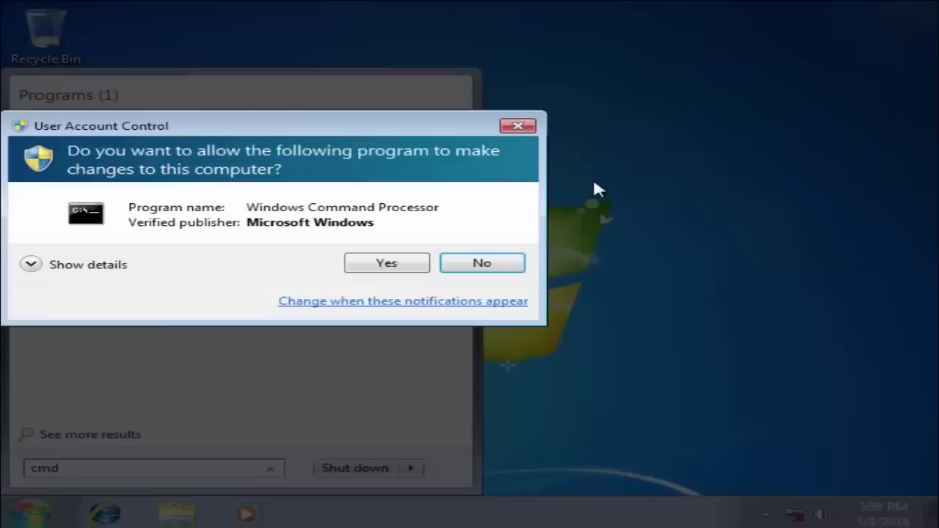
pyautogui.click(403, 264)
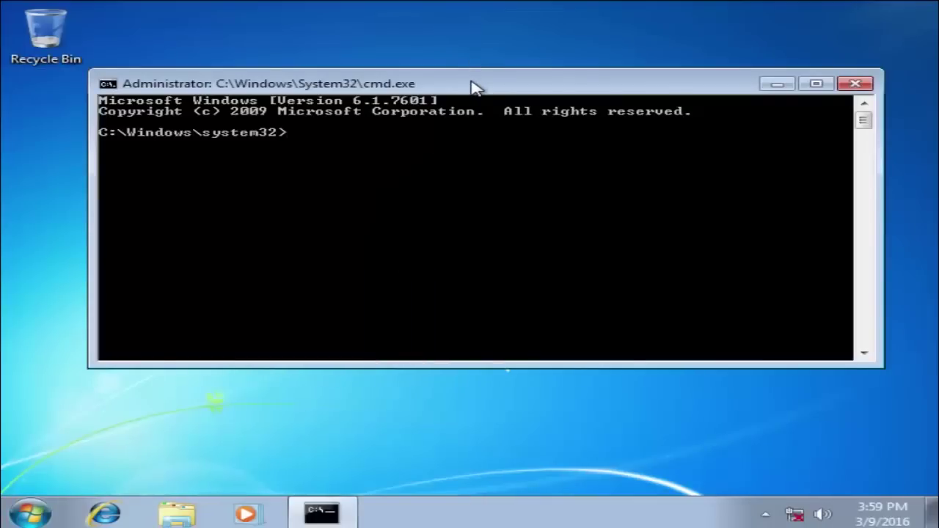
pyautogui.moveTo(471, 84); pyautogui.dragTo(473, 145)
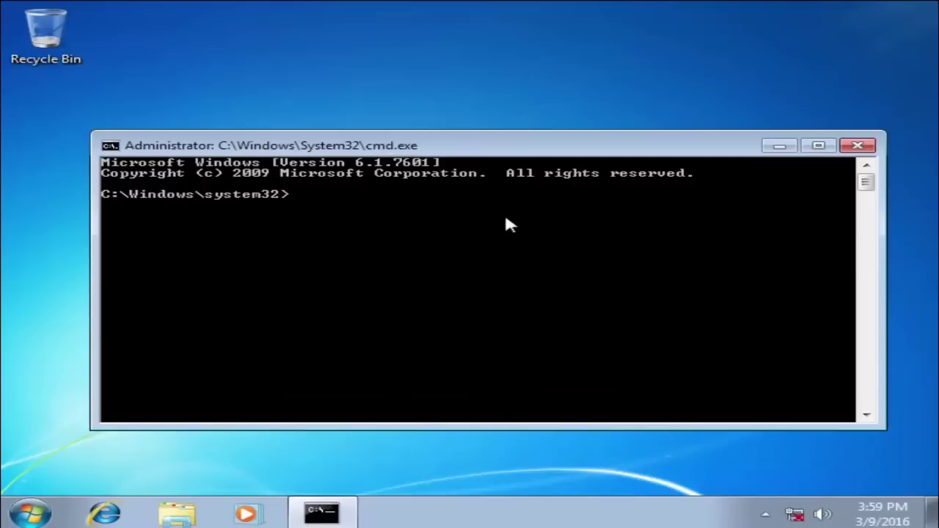
# Turn off Data Execution Prevention by running "bcdedit.exe /set nx AlwaysOff", and close the console.
pyautogui.write('bc')
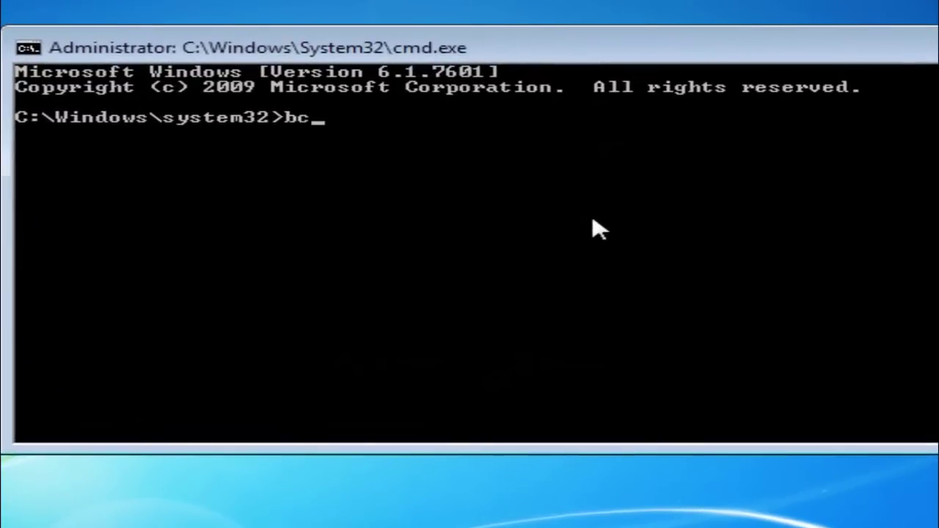
pyautogui.write('dedit')
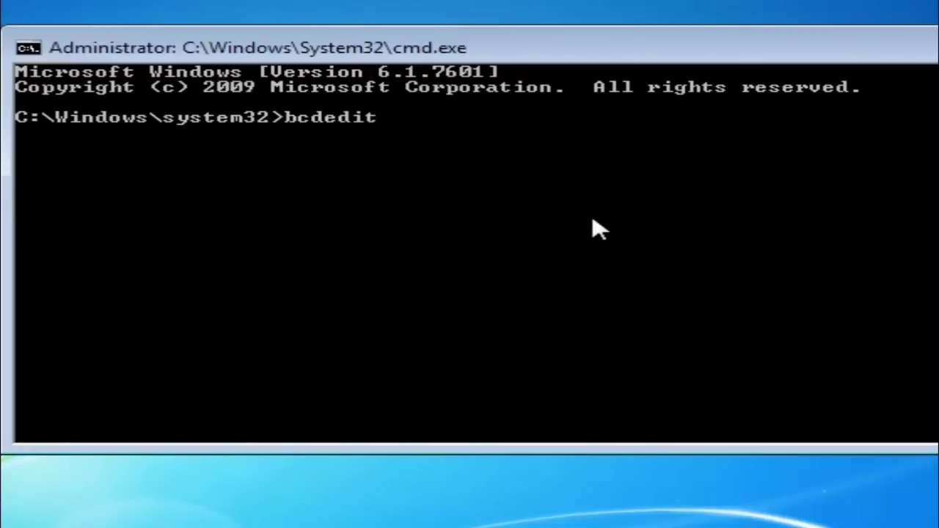
pyautogui.write('.exe /set')
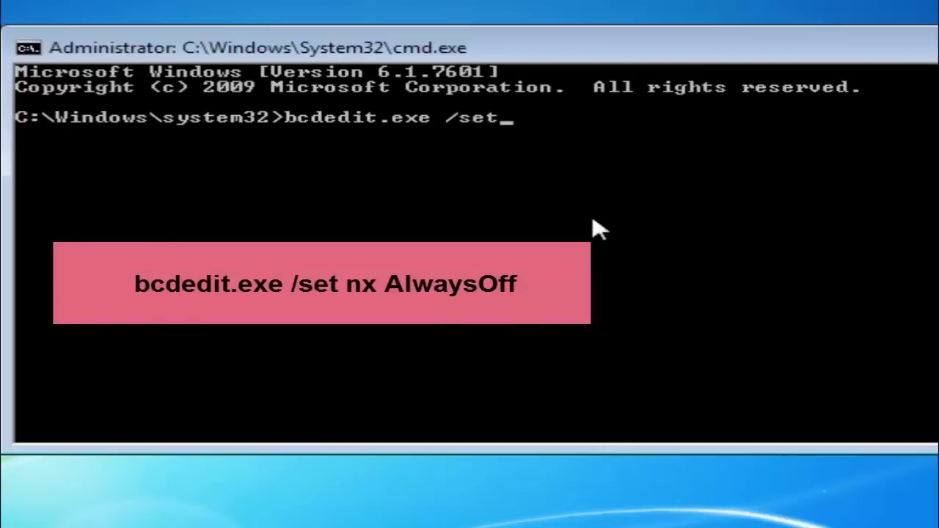
pyautogui.write(' nx Always')
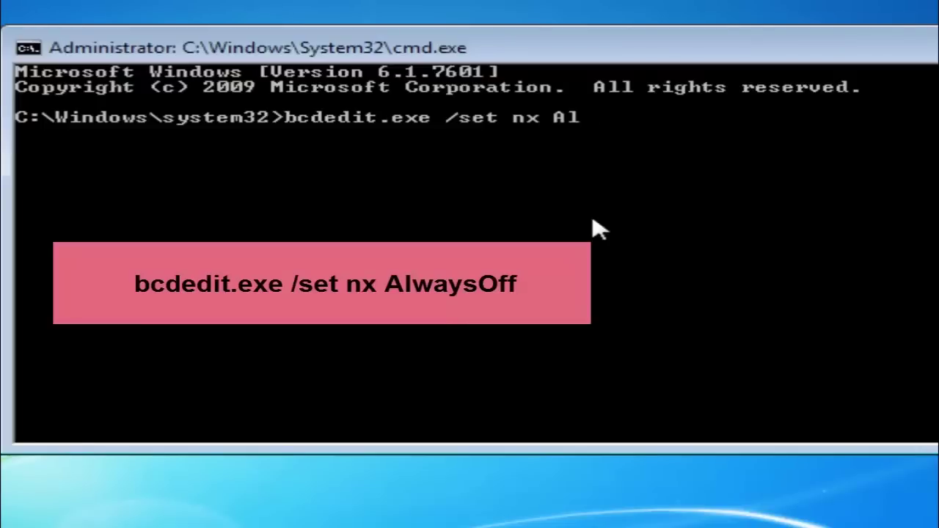
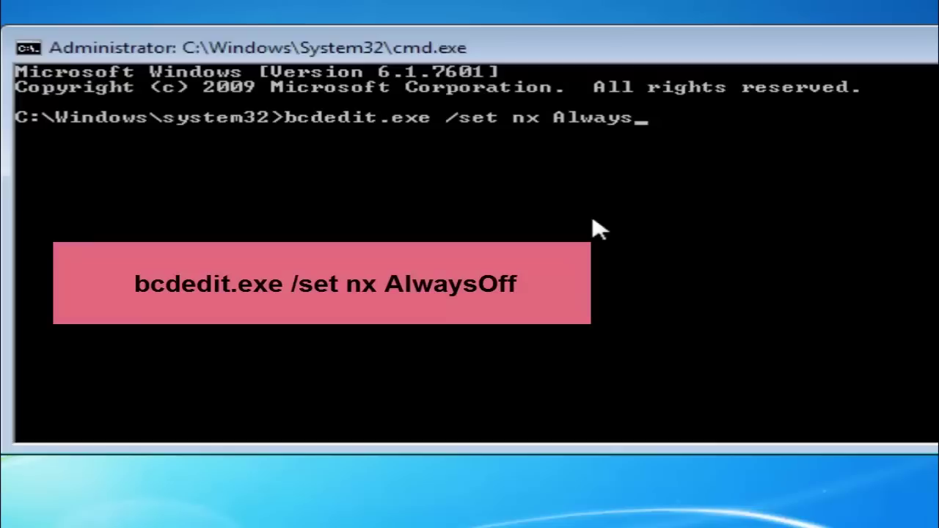
pyautogui.write('Off')
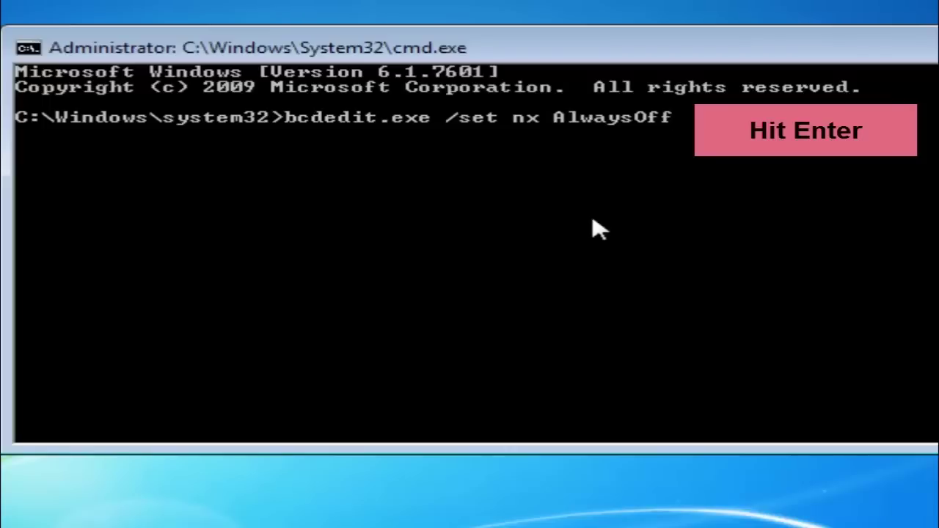
pyautogui.press('Return')
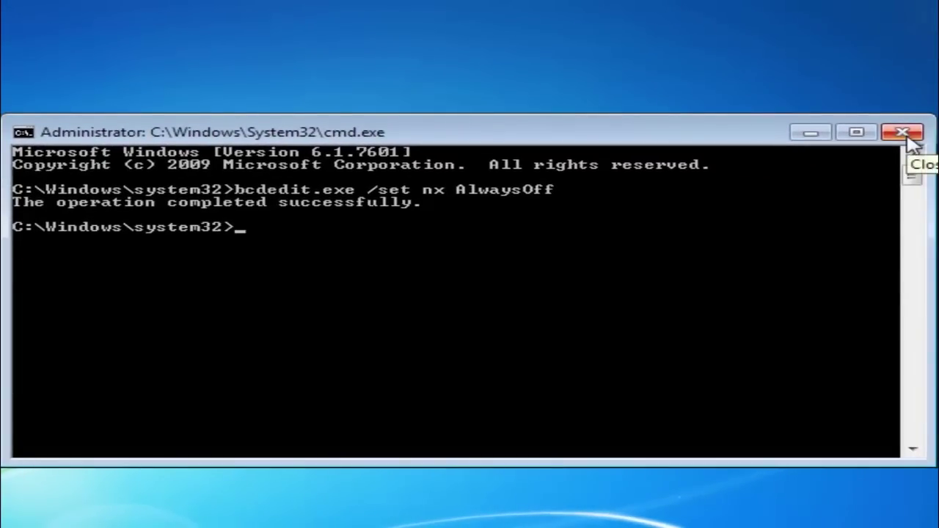
pyautogui.click(910, 137)
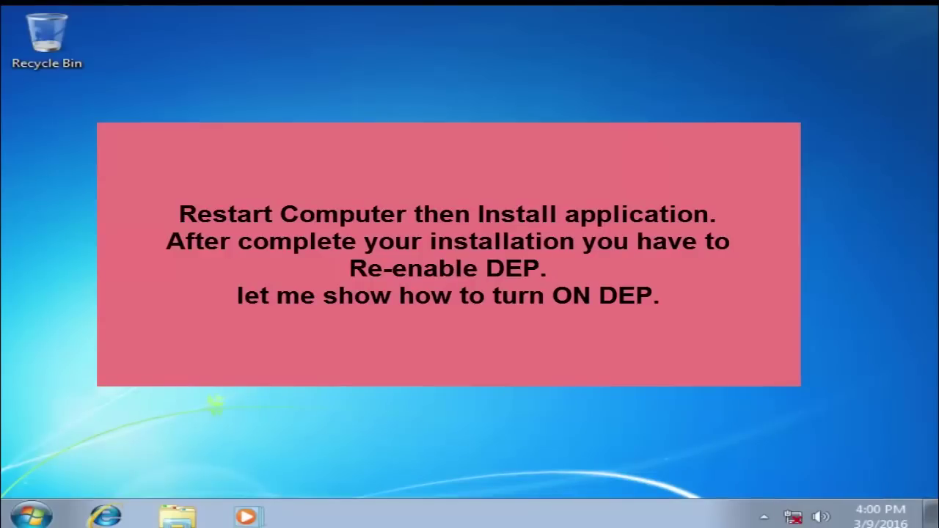
# Find cmd again and open it as administrator, allowing it to make changes to the computer.
pyautogui.click(33, 515)
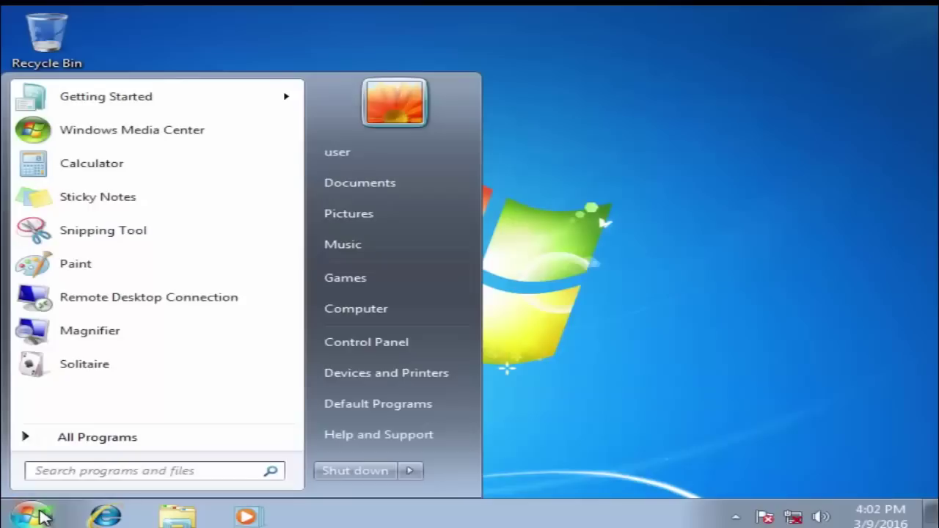
pyautogui.click(63, 467)
pyautogui.write('cmd')
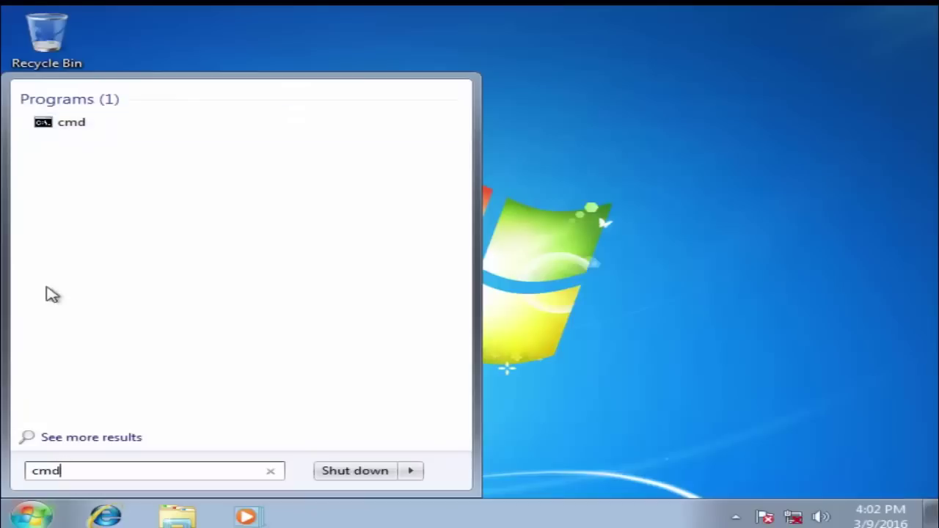
pyautogui.rightClick(69, 132)
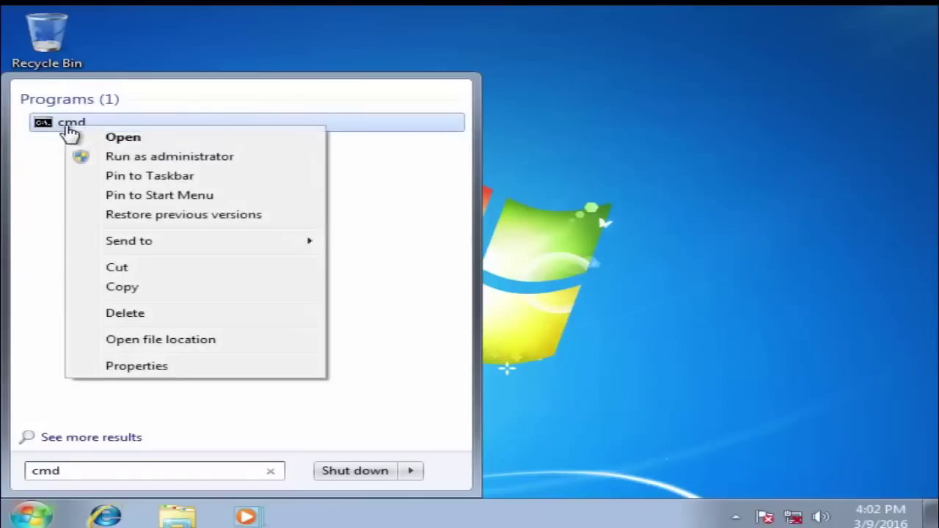
pyautogui.click(115, 157)
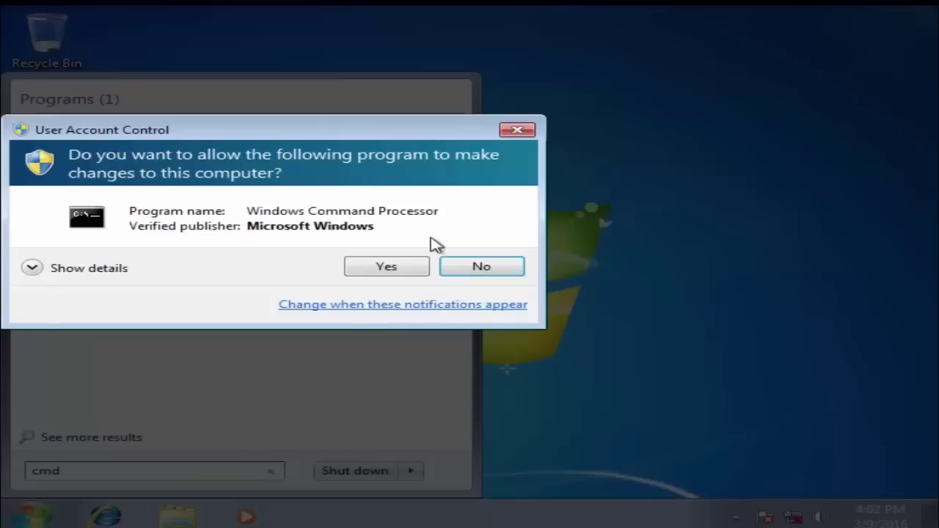
pyautogui.click(390, 270)
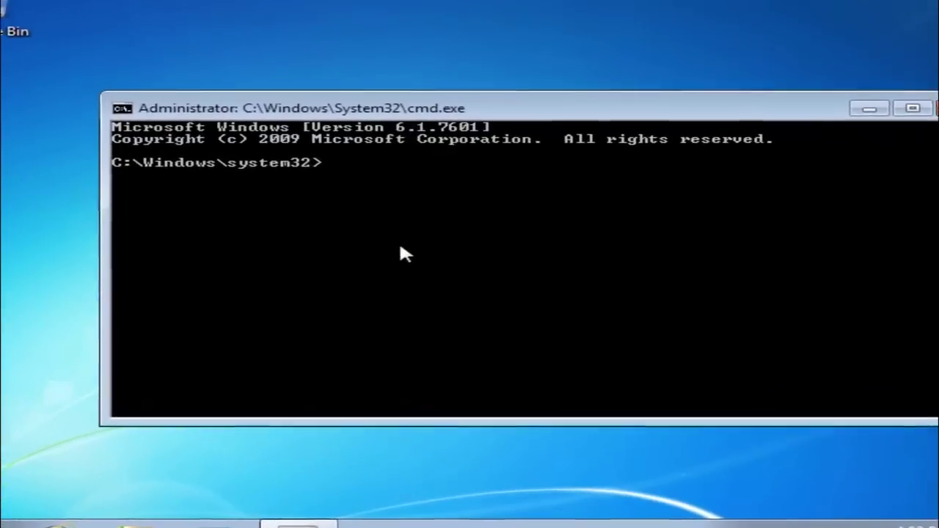
# Turn Data Execution Prevention back on by running "bcdedit.exe /set nx AlwaysOn", and close the console.
pyautogui.write('bcd')
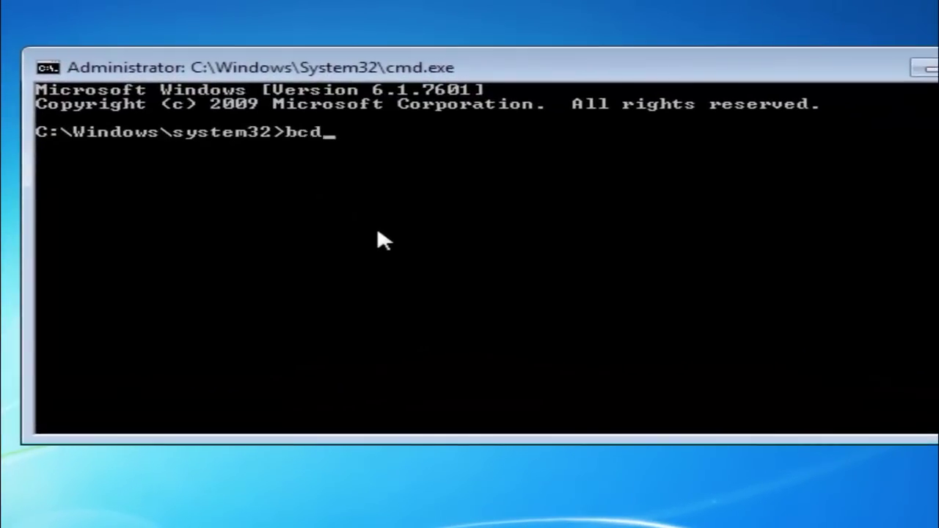
pyautogui.write('edit.exe ')
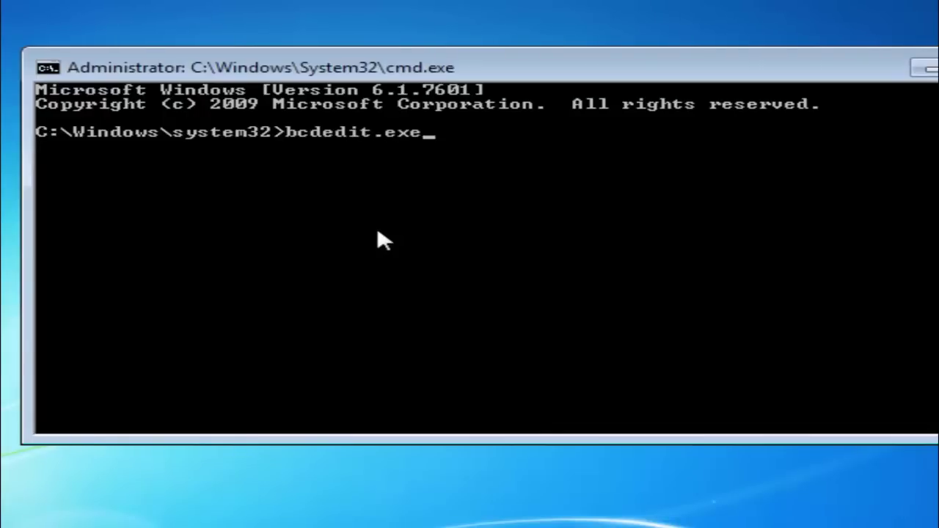
pyautogui.write('/se')
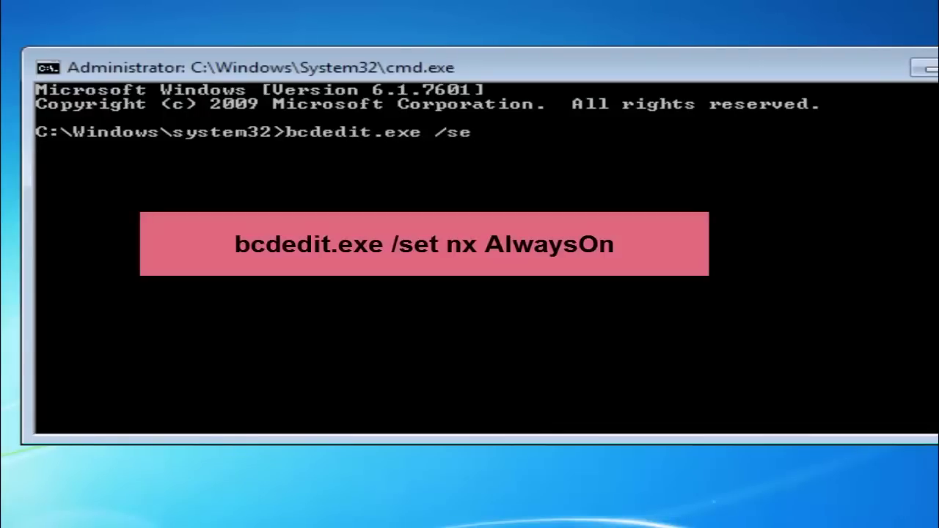
pyautogui.write('t nx Always')
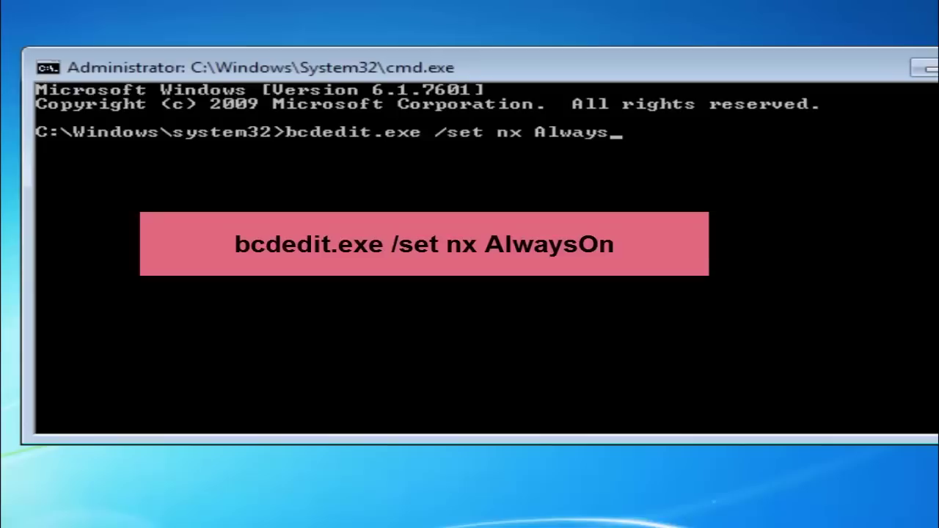
pyautogui.write('On')
pyautogui.press('Return')
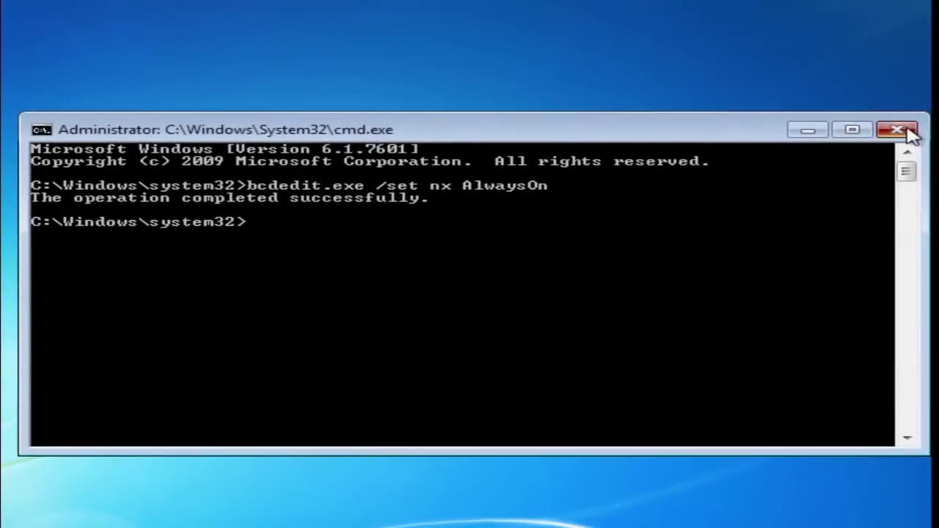
pyautogui.click(909, 132)
pyautogui.rightClick(349, 116)
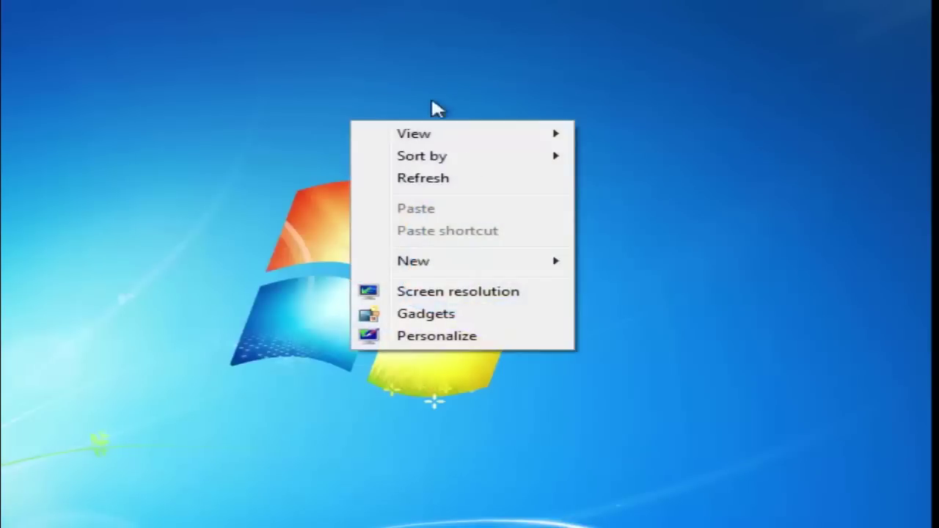
pyautogui.click(469, 179)
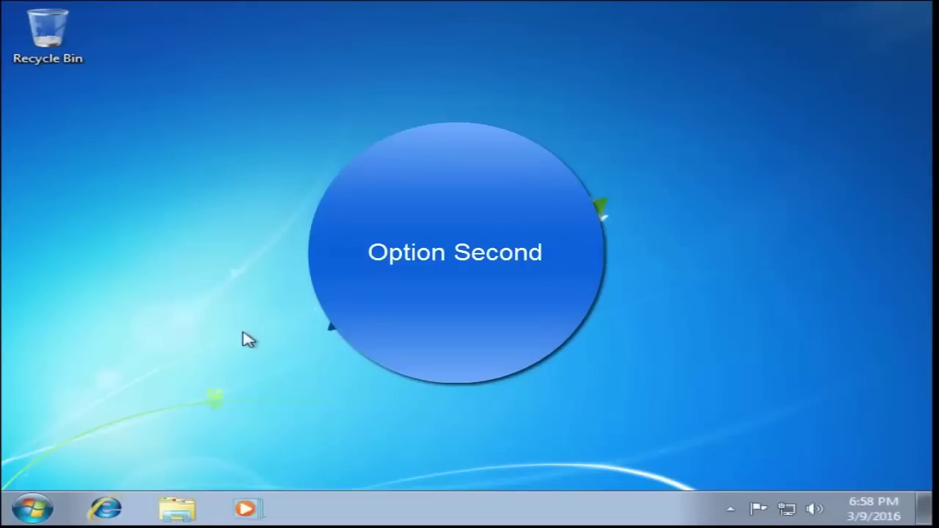
# Search for cmd and launch an elevated Command Prompt, accepting the User Account Control request.
pyautogui.click(29, 509)
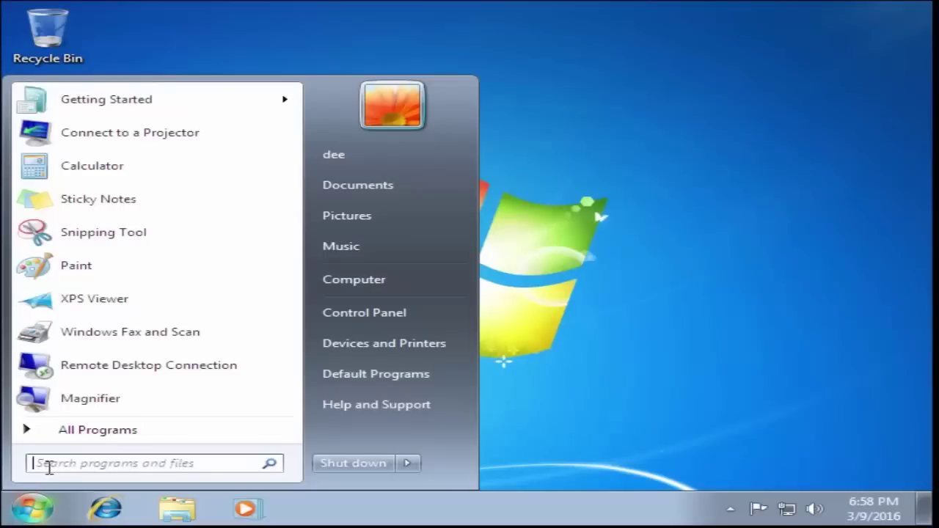
pyautogui.write('cmd')
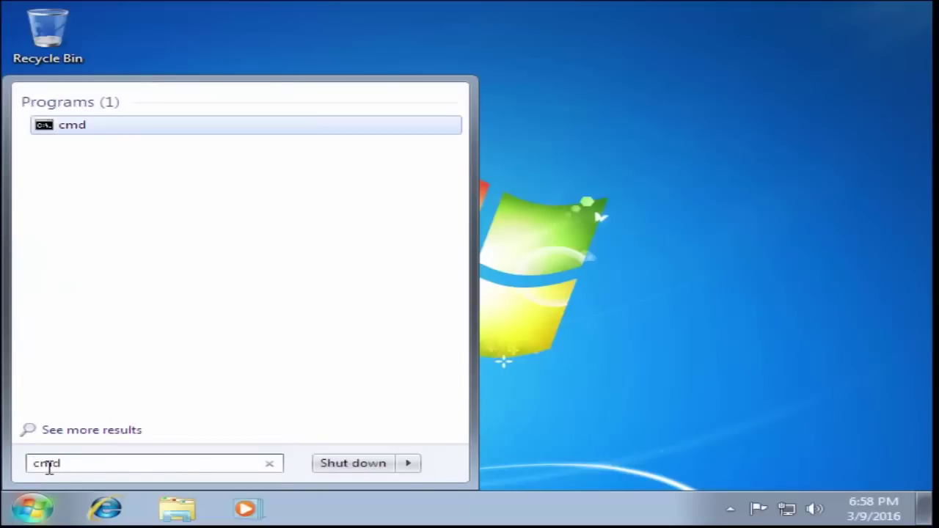
pyautogui.rightClick(108, 135)
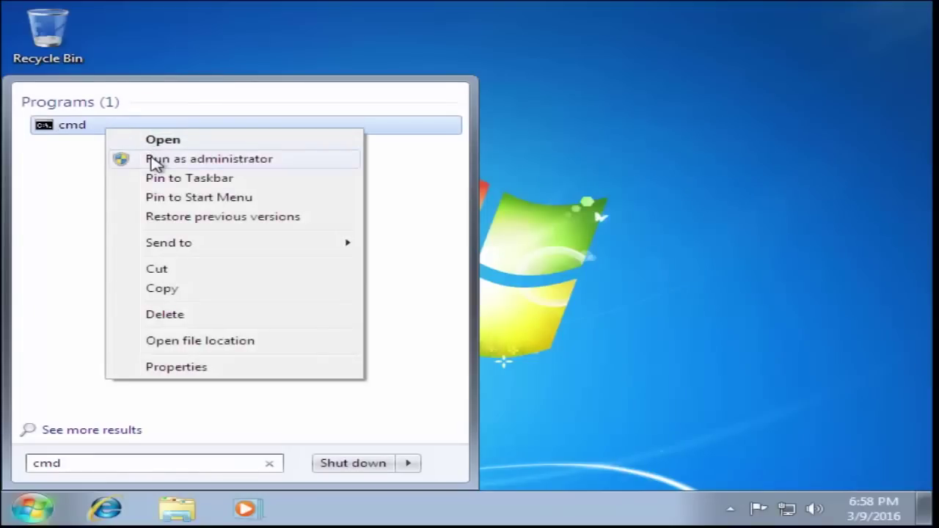
pyautogui.click(156, 162)
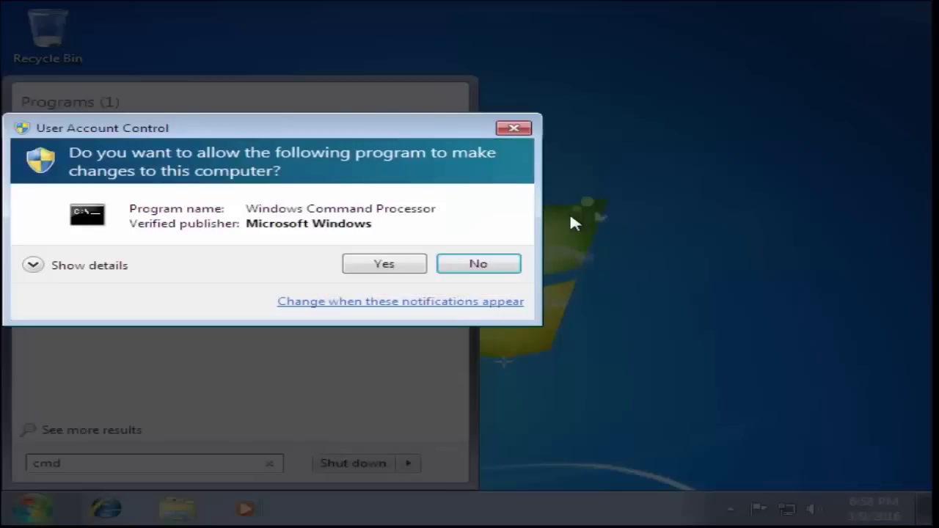
pyautogui.click(384, 265)
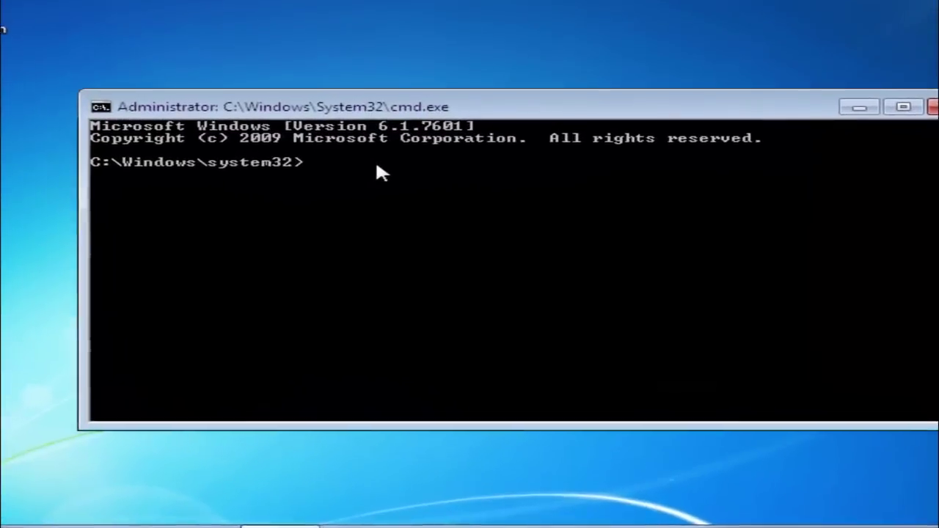
# Set the Data Execution Prevention policy to OptOut by running "bcdedit /set nx OptOut", and close the console.
pyautogui.write('bc')
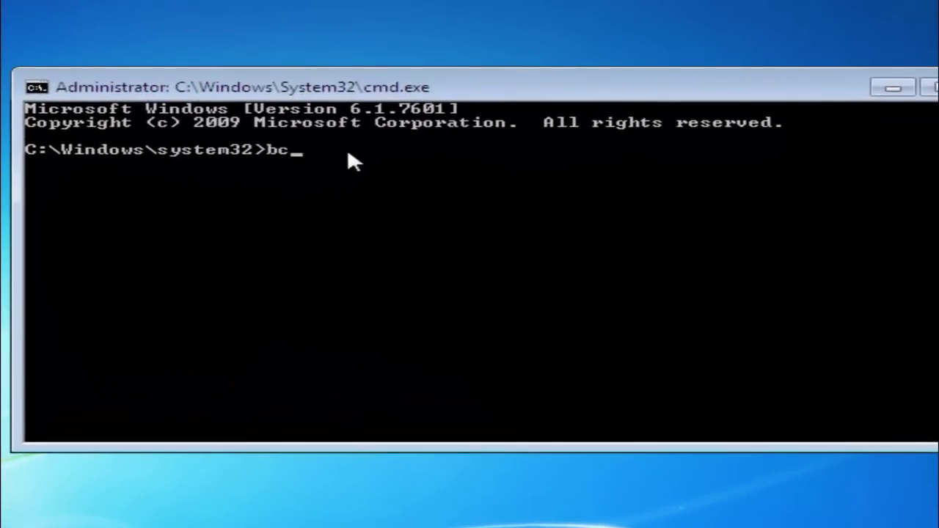
pyautogui.write('dedit')
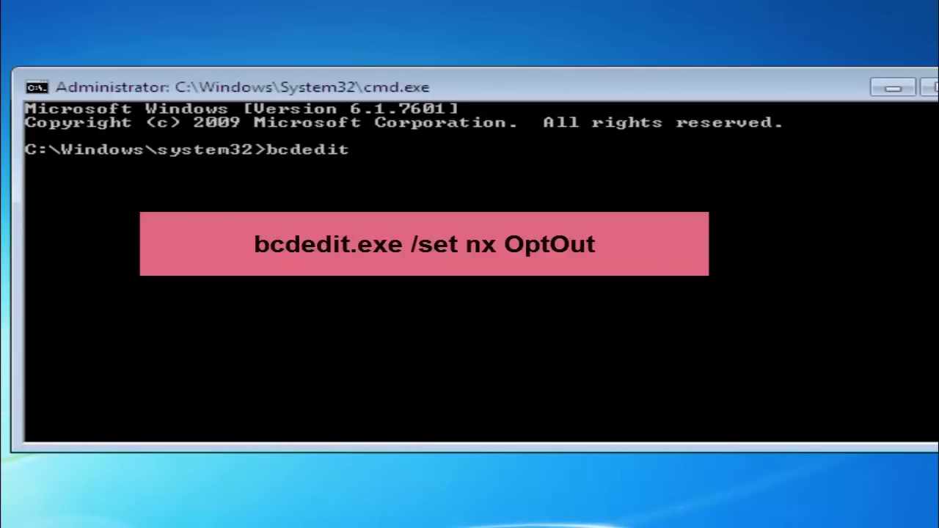
pyautogui.write(' /set nx')
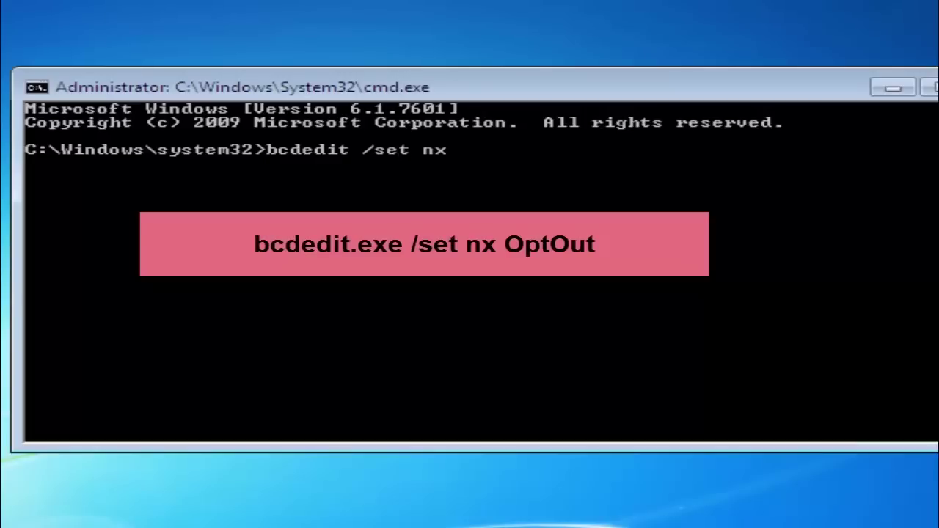
pyautogui.write(' OptOut')
pyautogui.press('Return')
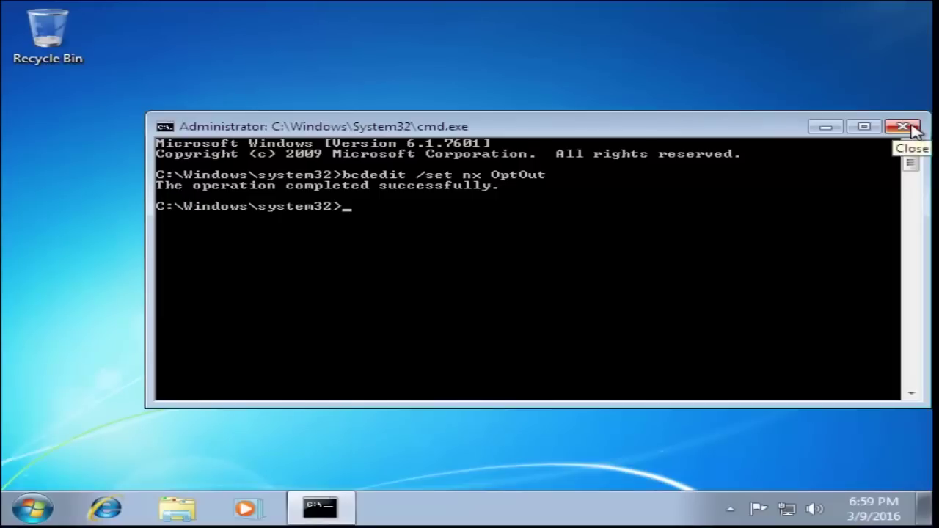
pyautogui.click(913, 130)
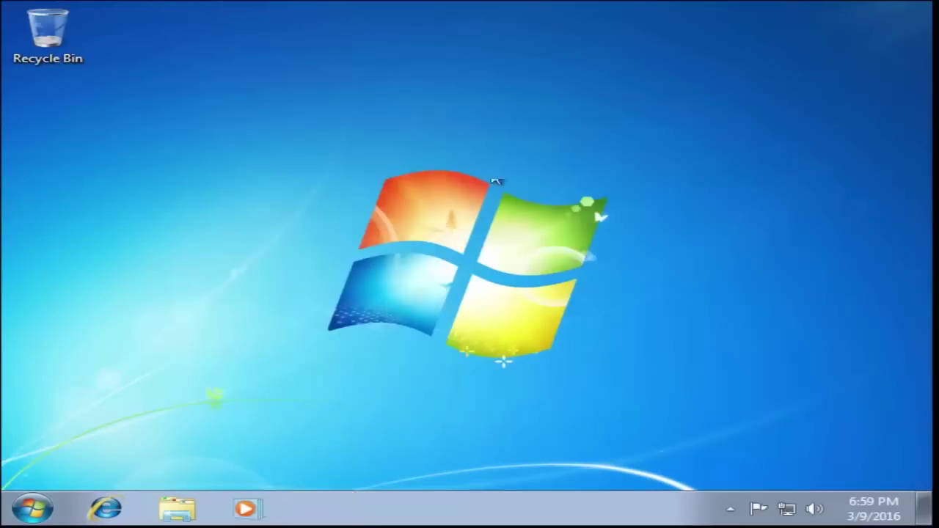
# Refresh the desktop and restart the computer.
pyautogui.rightClick(486, 146)
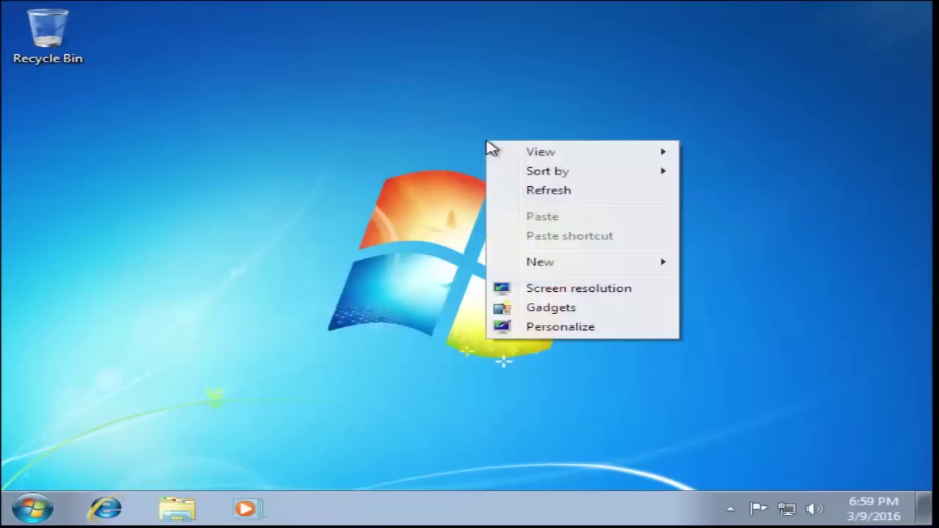
pyautogui.click(565, 191)
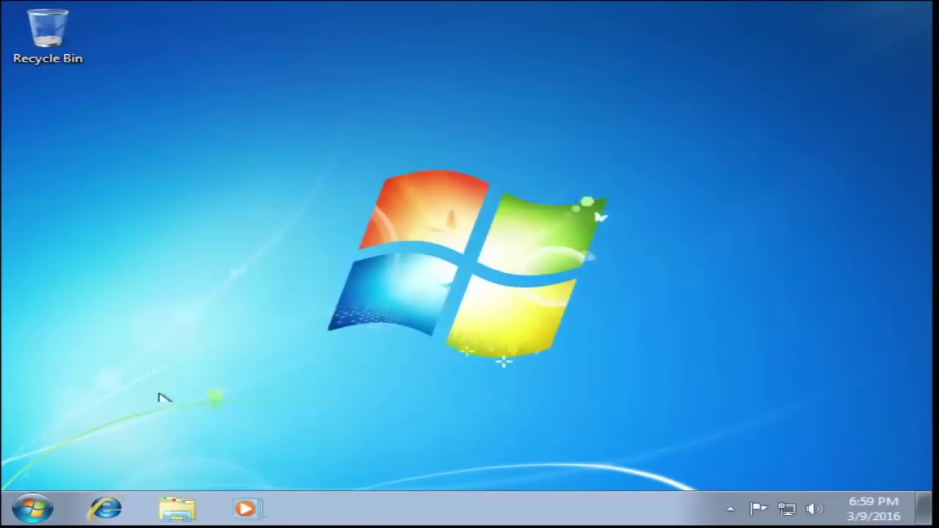
pyautogui.click(31, 507)
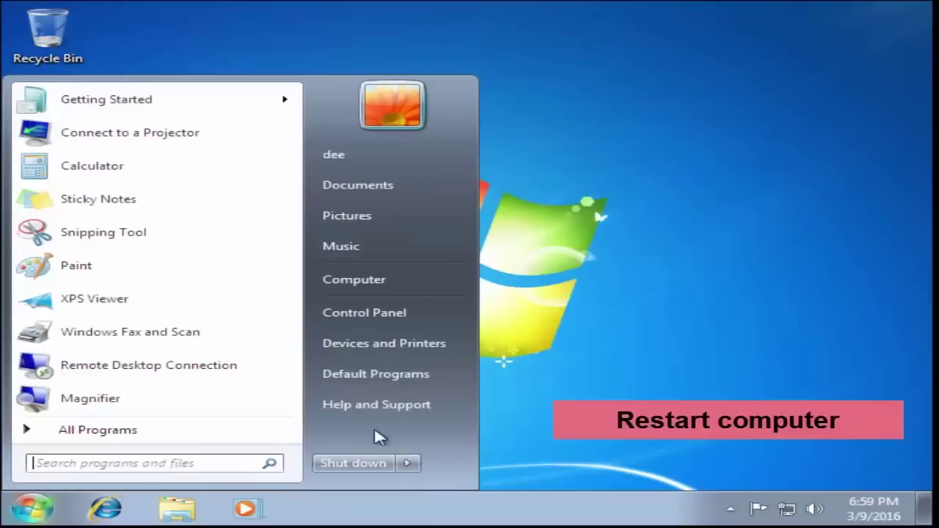
pyautogui.click(413, 469)
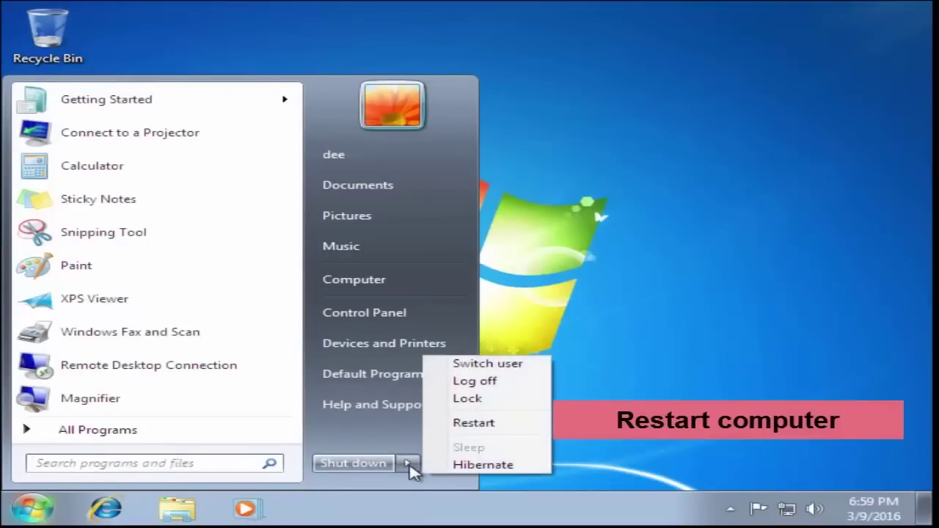
pyautogui.click(503, 424)
# Refresh the desktop after the restart, and open the properties of Computer from the file explorer.
pyautogui.rightClick(666, 78)
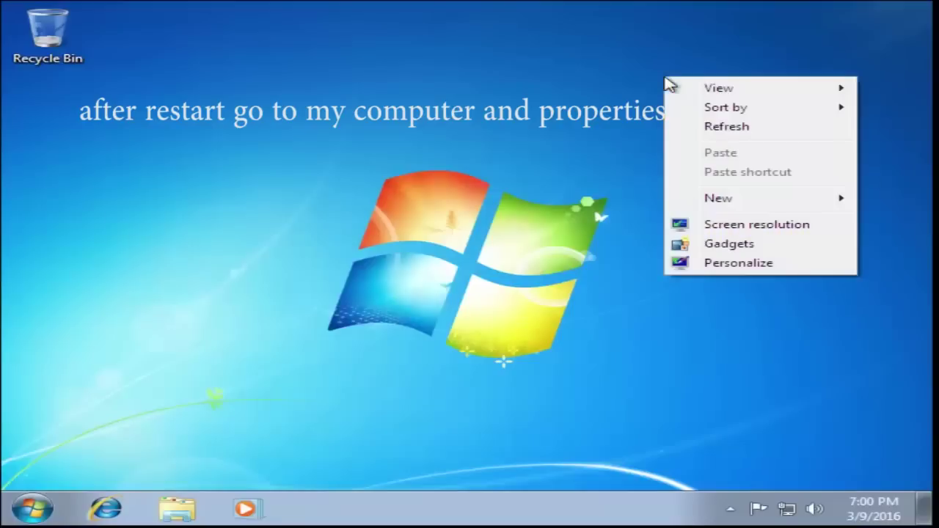
pyautogui.click(709, 129)
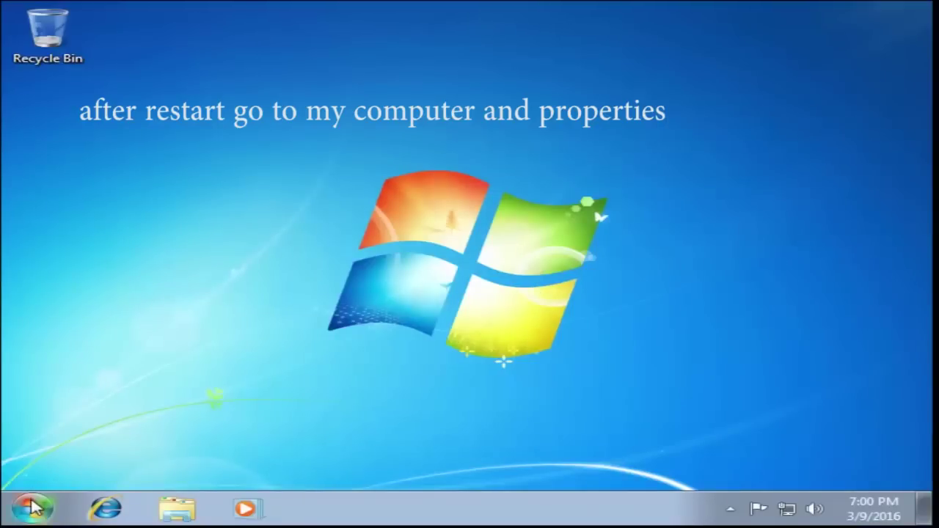
pyautogui.click(173, 514)
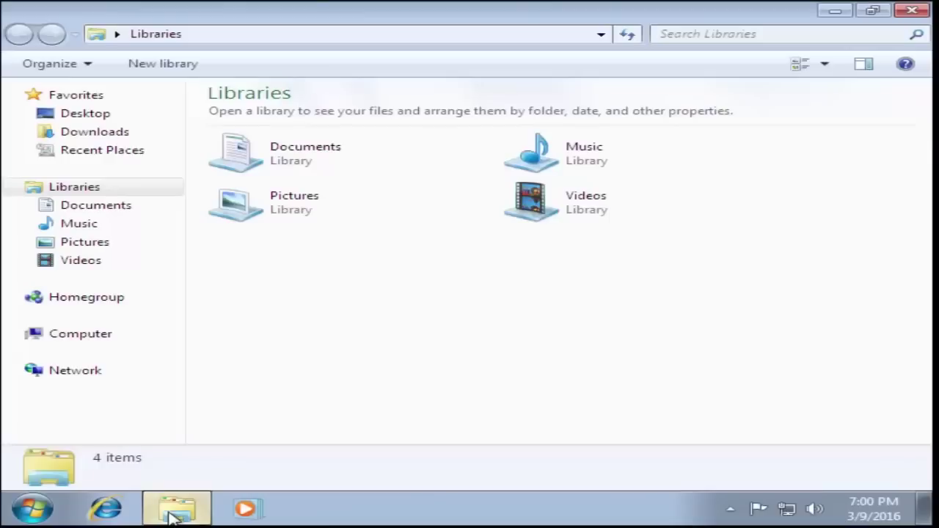
pyautogui.click(78, 338)
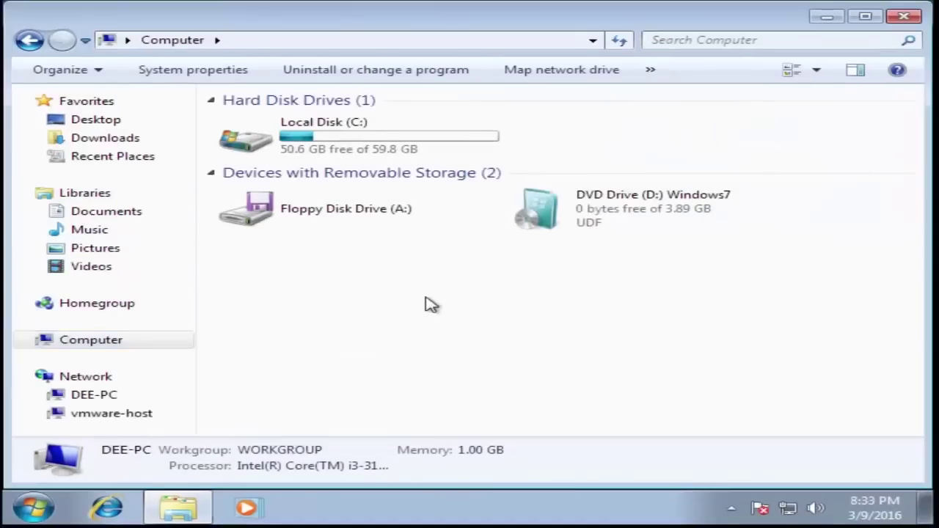
pyautogui.rightClick(426, 299)
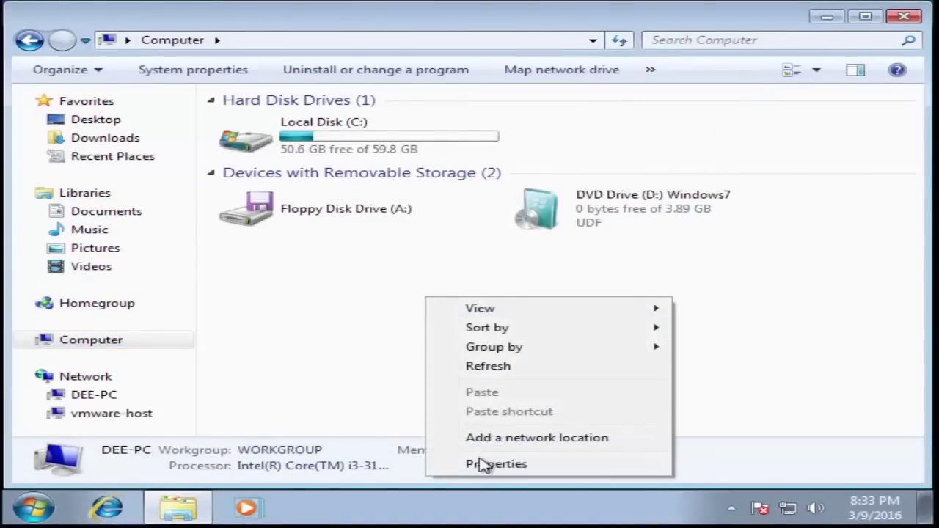
pyautogui.click(490, 464)
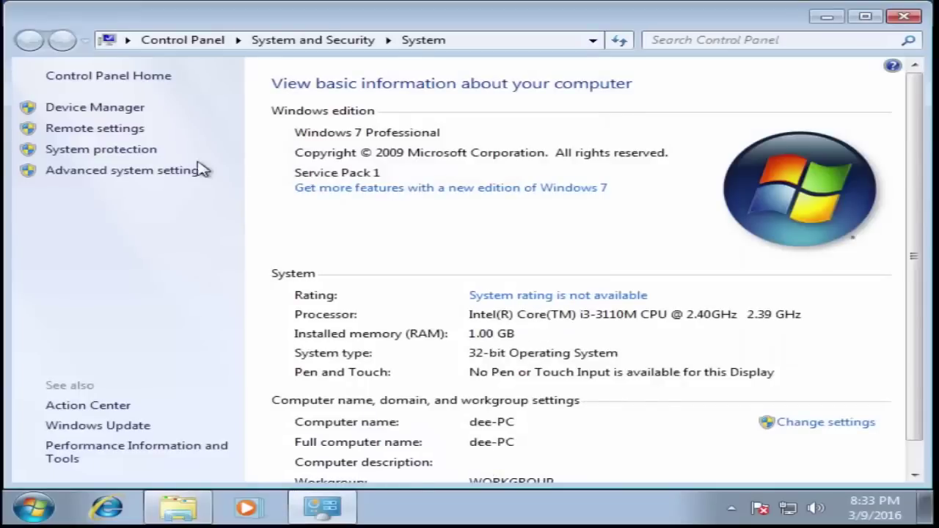
# In the advanced system performance settings, choose to turn on DEP for all programs and services except those selected.
pyautogui.click(178, 171)
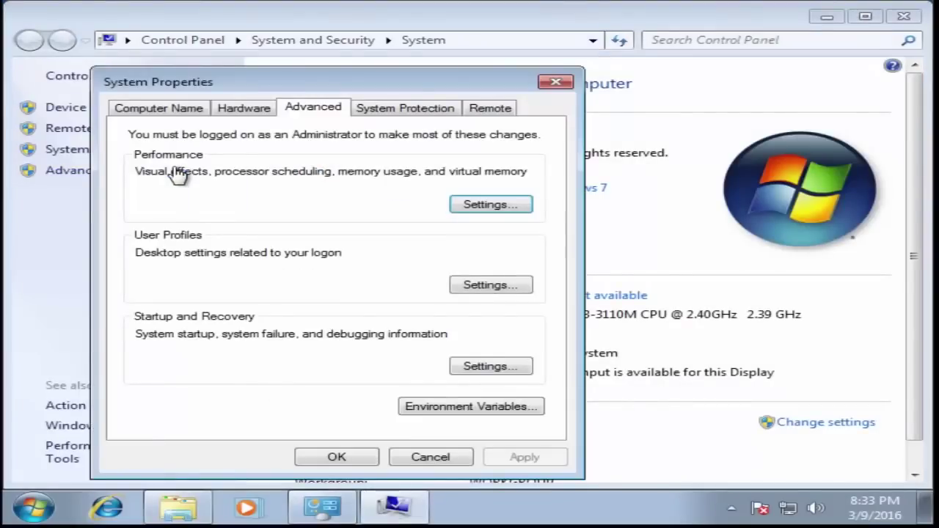
pyautogui.click(491, 207)
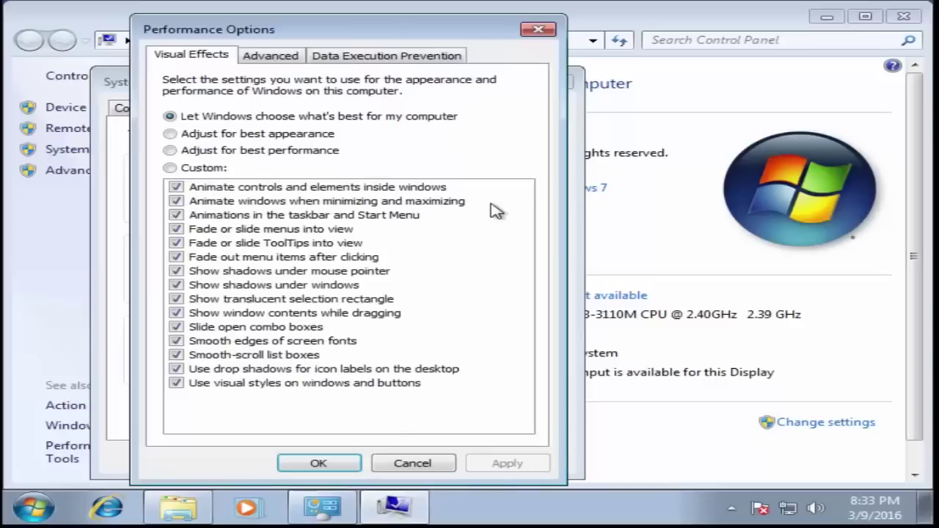
pyautogui.click(387, 59)
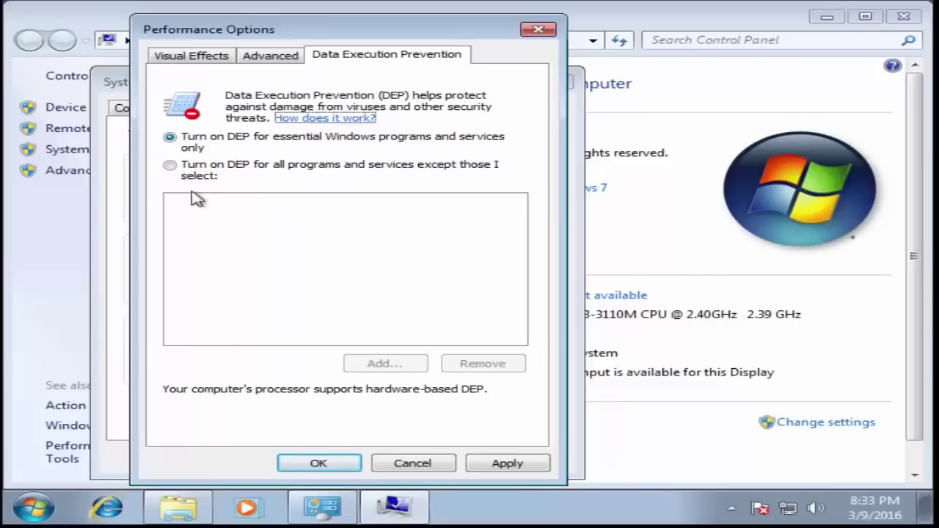
pyautogui.click(171, 168)
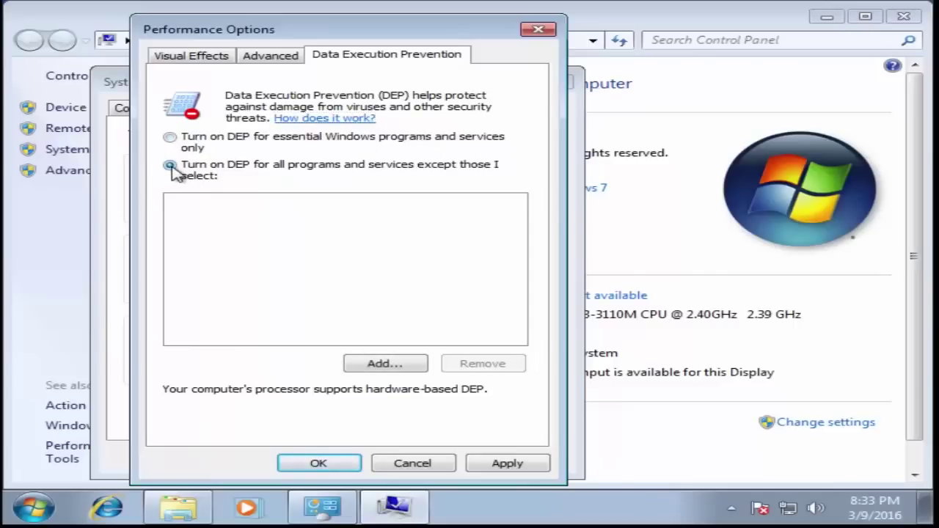
# Start adding a DEP exception and select FSViewer in the FastStone Image Viewer folder under Program Files on Local Disk (C:).
pyautogui.click(380, 367)
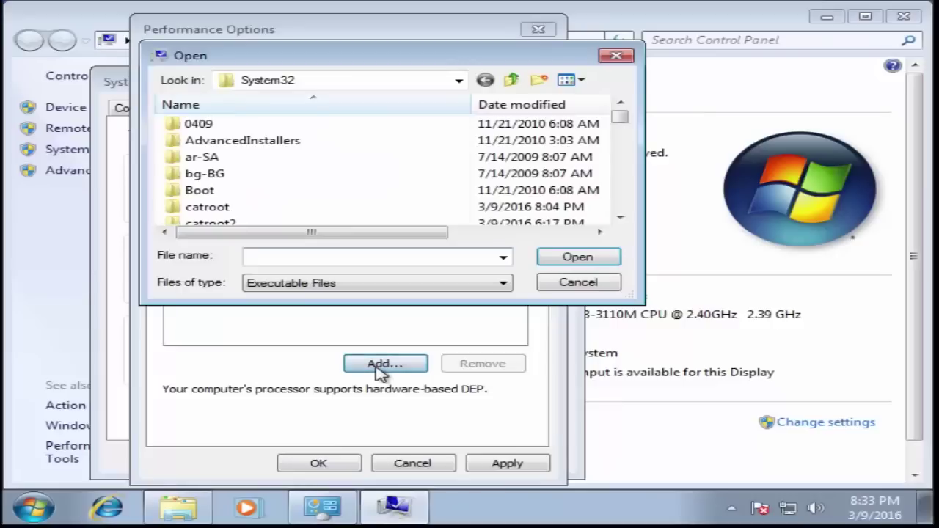
pyautogui.click(459, 80)
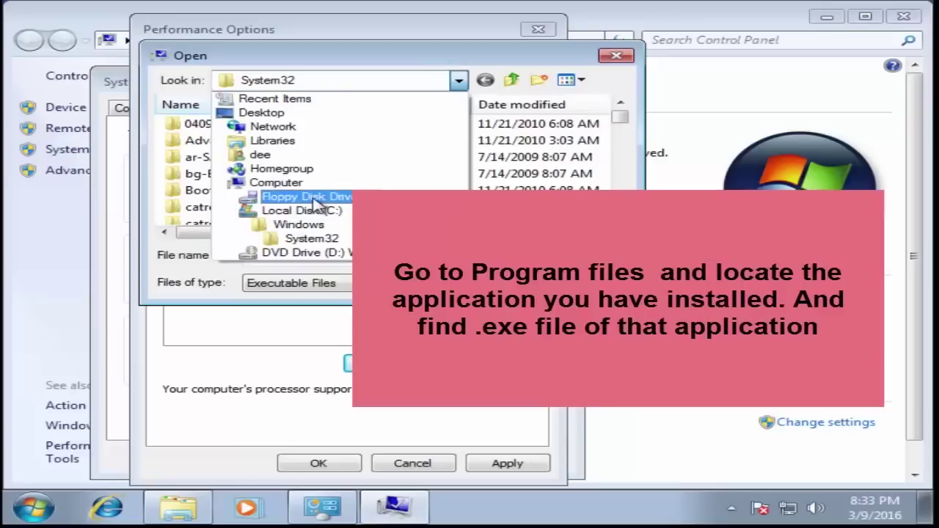
pyautogui.click(279, 183)
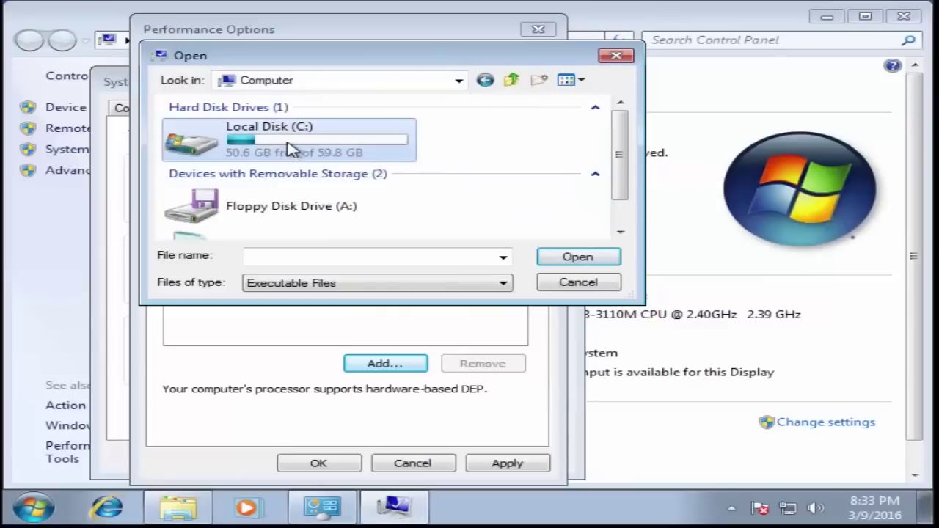
pyautogui.doubleClick(292, 149)
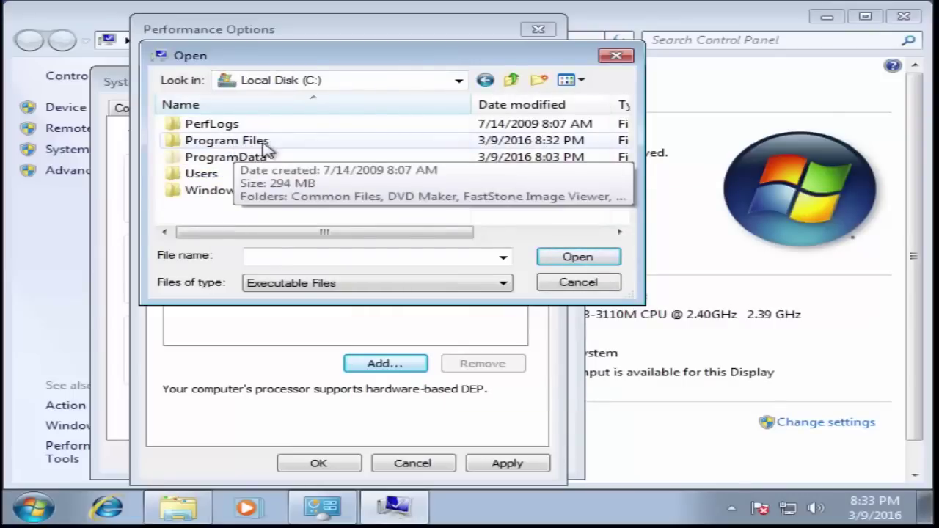
pyautogui.doubleClick(255, 141)
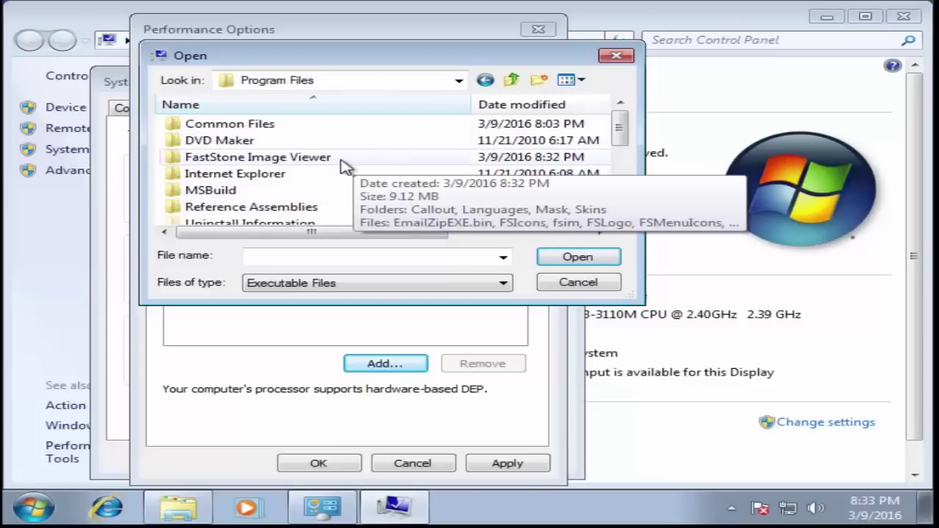
pyautogui.doubleClick(257, 157)
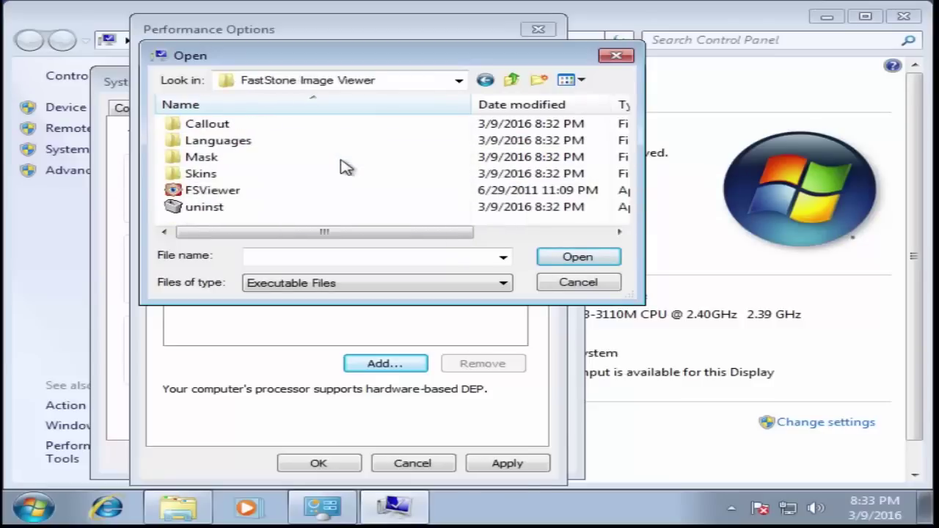
pyautogui.click(273, 196)
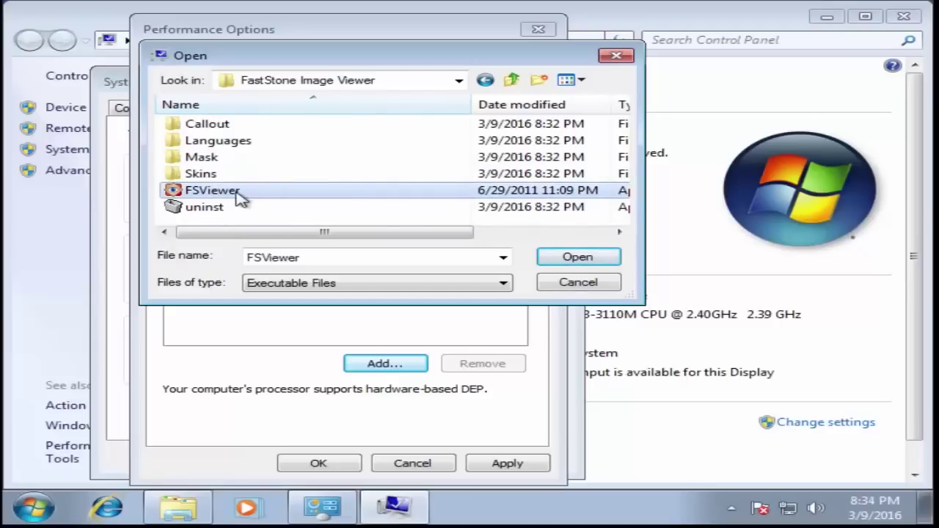
# Check the file type of FSViewer in its properties, and close them without changes.
pyautogui.rightClick(253, 200)
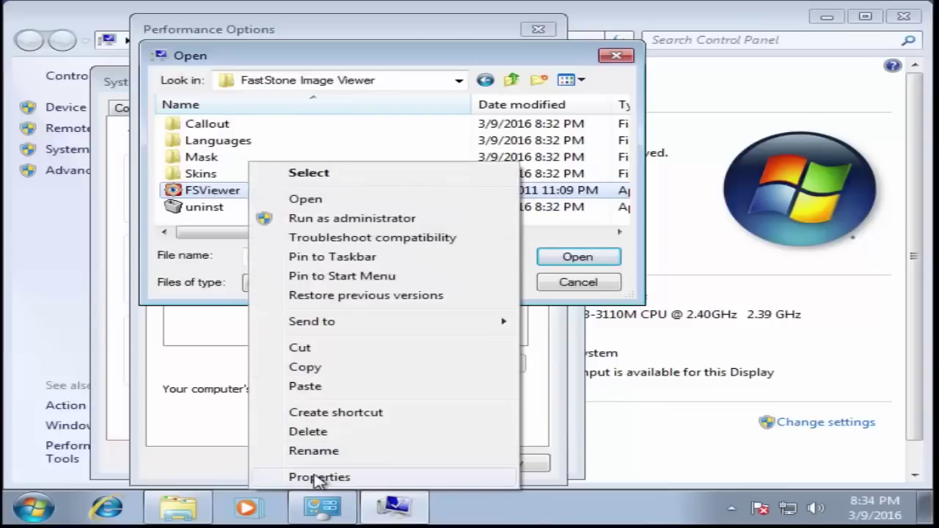
pyautogui.click(318, 479)
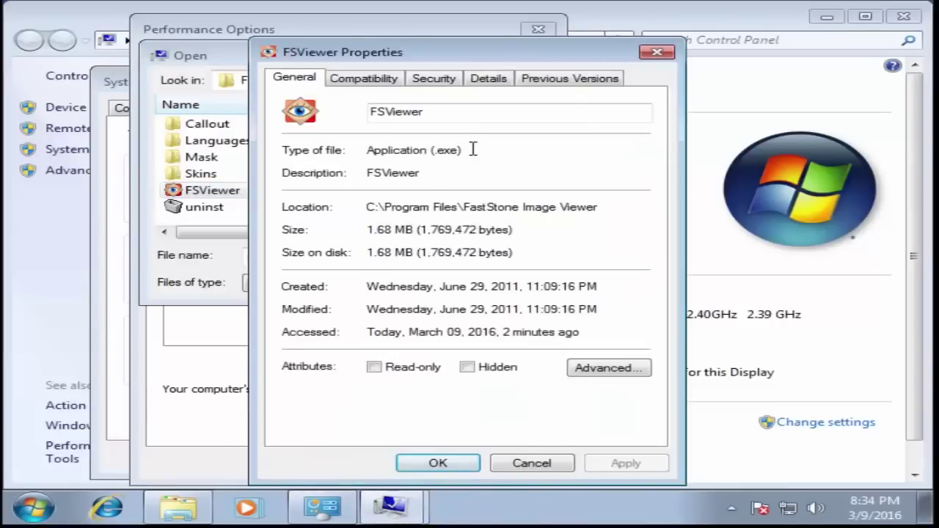
pyautogui.moveTo(473, 149); pyautogui.dragTo(376, 164)
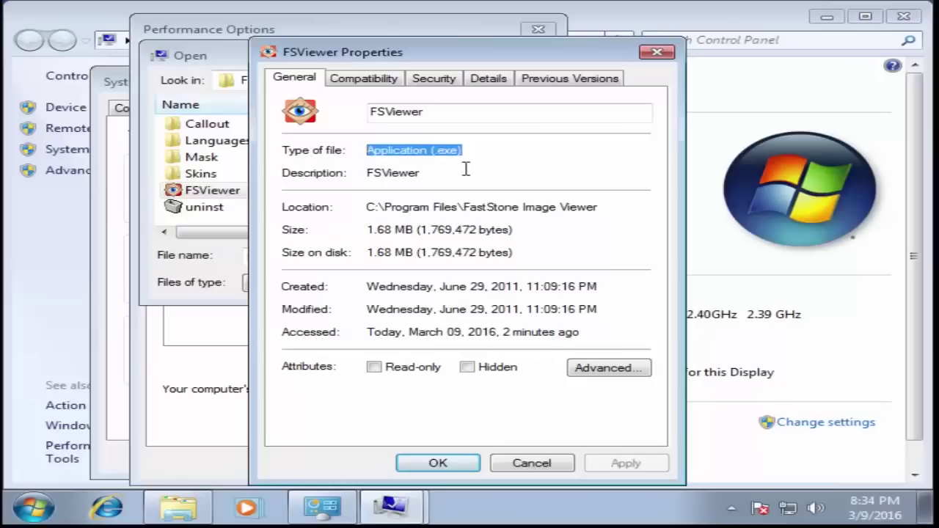
pyautogui.click(531, 464)
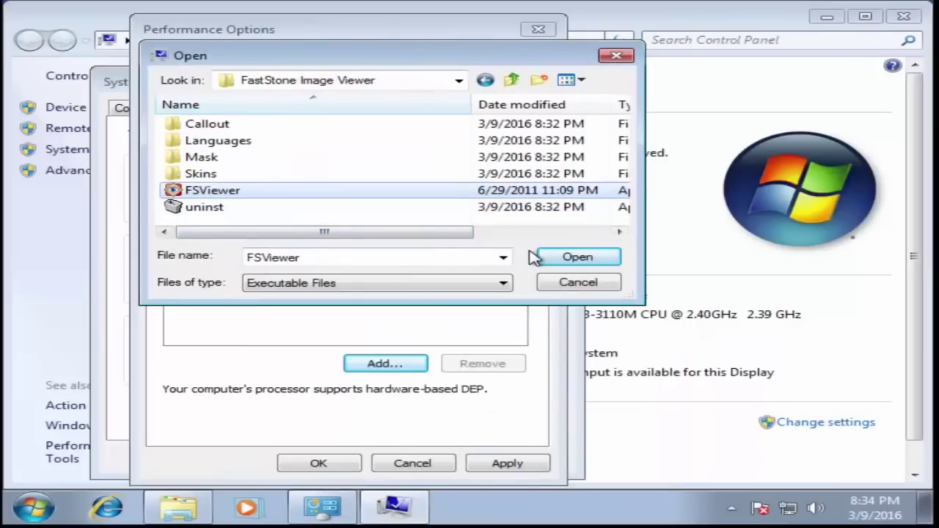
# Add FSViewer to the list of DEP exceptions, and apply and confirm the performance options.
pyautogui.click(569, 257)
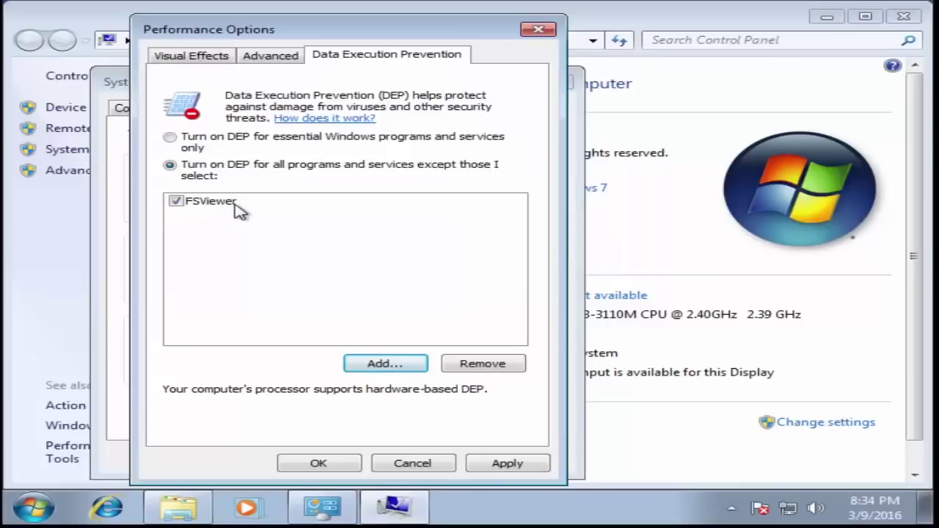
pyautogui.click(511, 465)
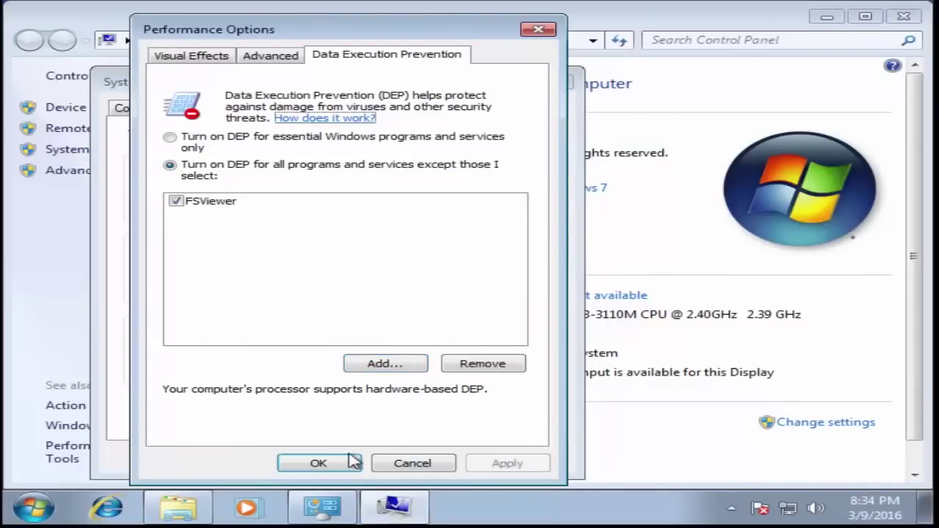
pyautogui.click(321, 463)
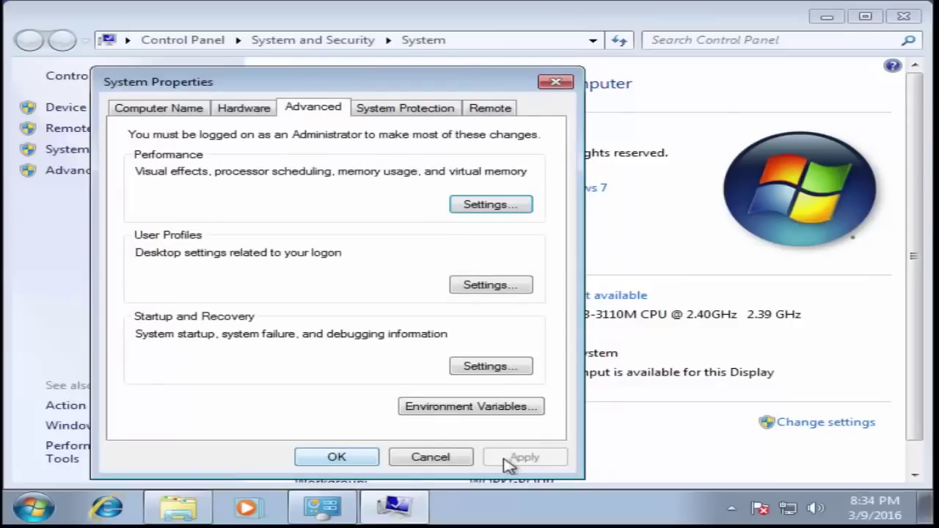
# Confirm the system properties and close the System and Computer windows to return to the desktop.
pyautogui.click(335, 459)
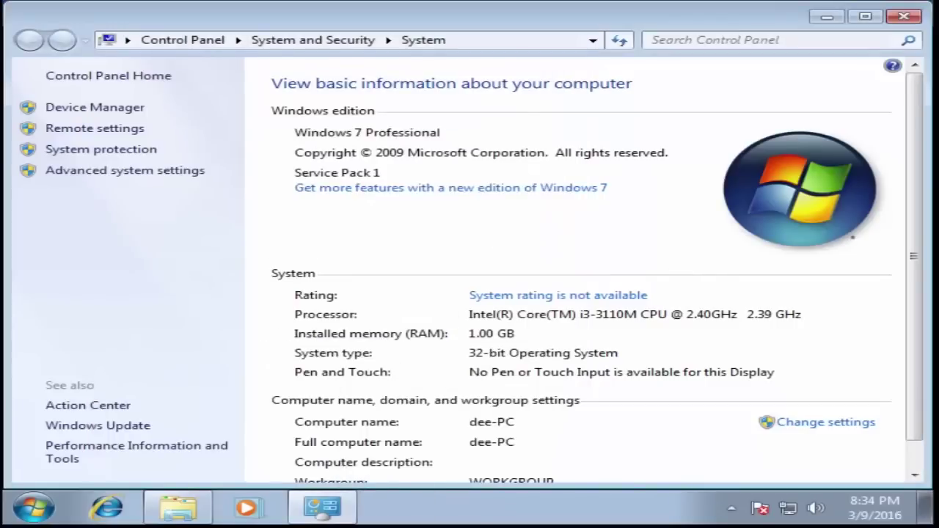
pyautogui.click(904, 20)
pyautogui.click(908, 17)
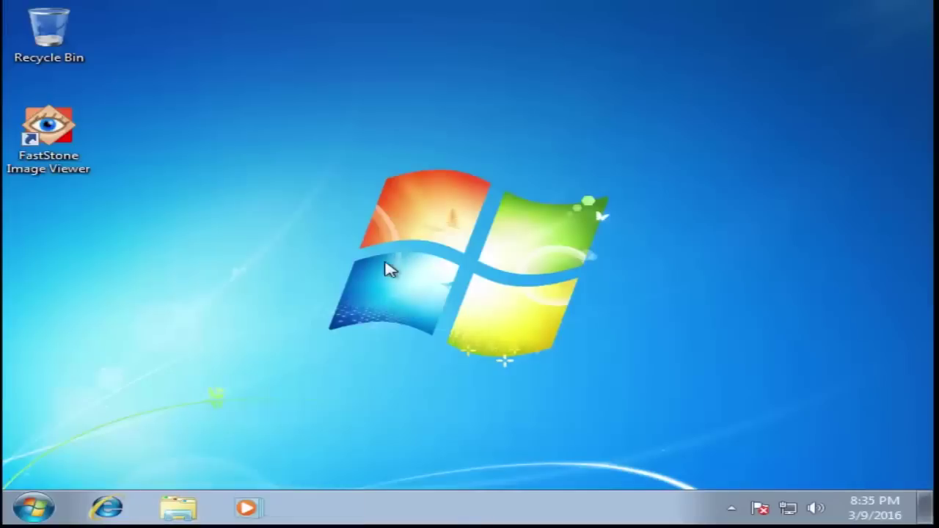